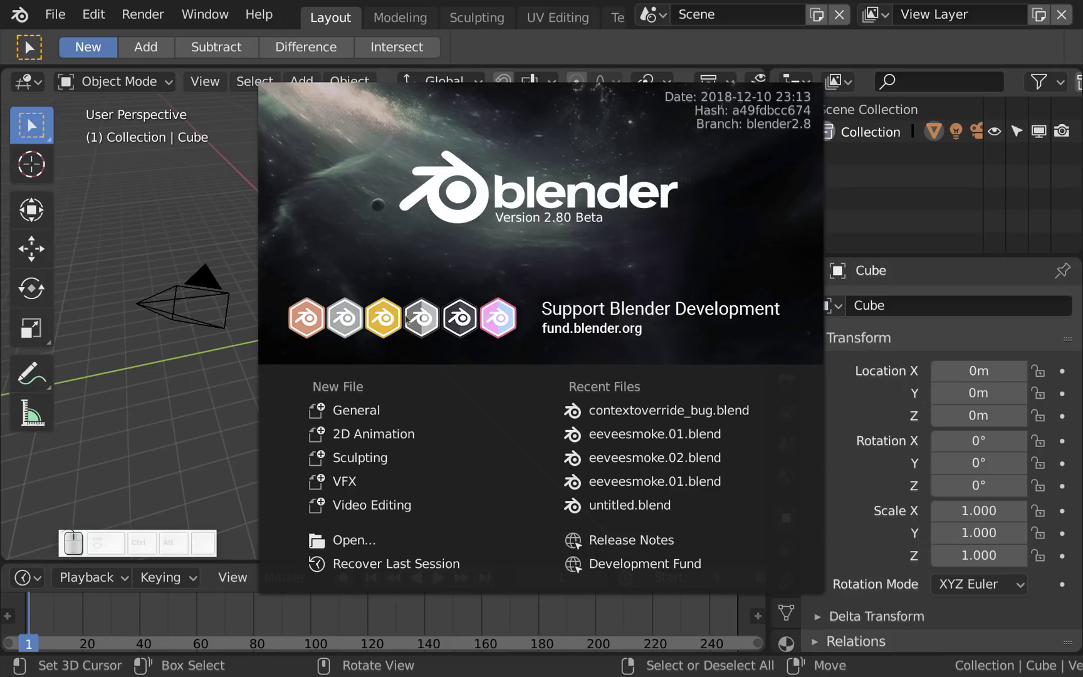
Dismiss the splash screen and keyframe the cube's location at frame 1
{"action": "left_click", "coordinate": [543, 245]}
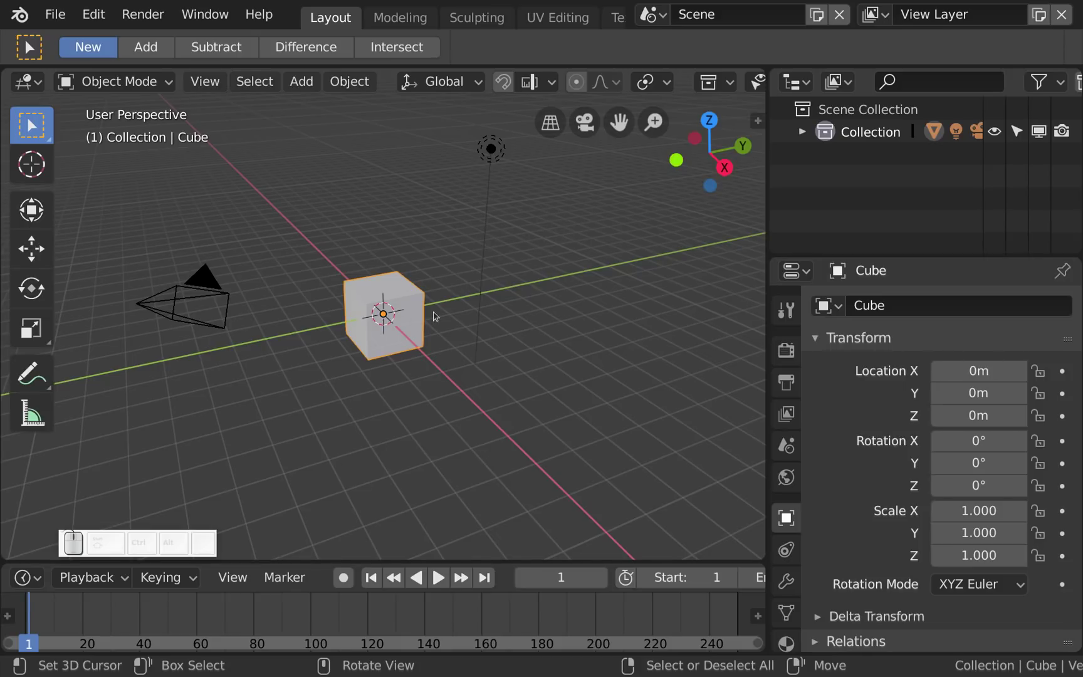
{"action": "key", "text": "i"}
{"action": "left_click", "coordinate": [439, 262]}
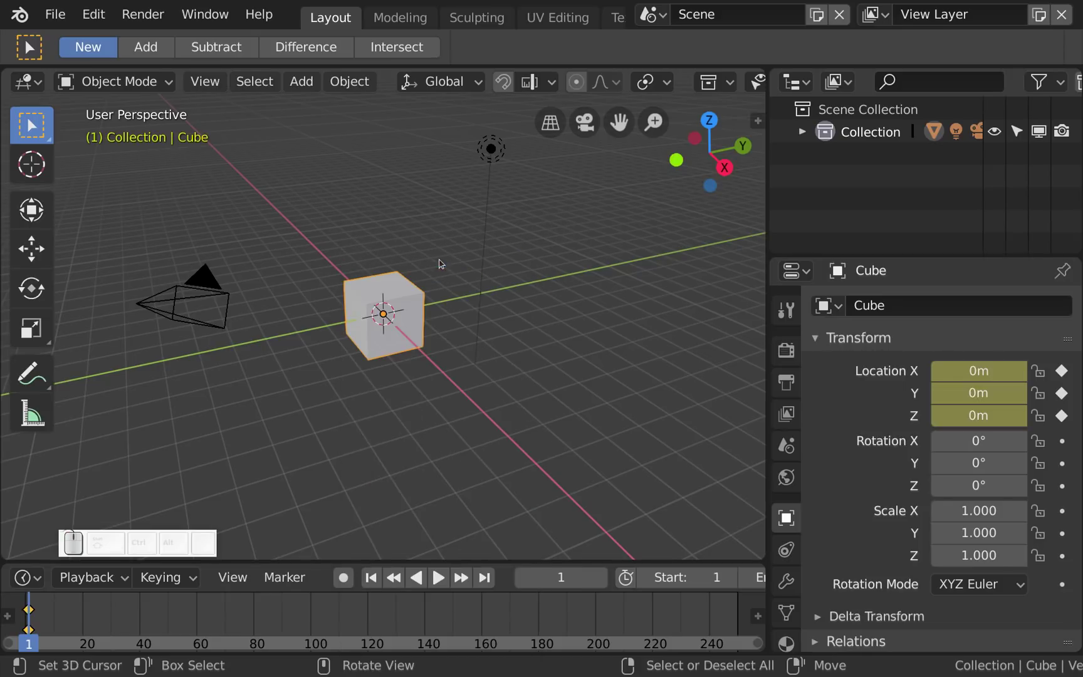
At frame 55, raise the cube to -1.8478, 0.55229, 3.8421 m without keying it
{"action": "left_click", "coordinate": [202, 608]}
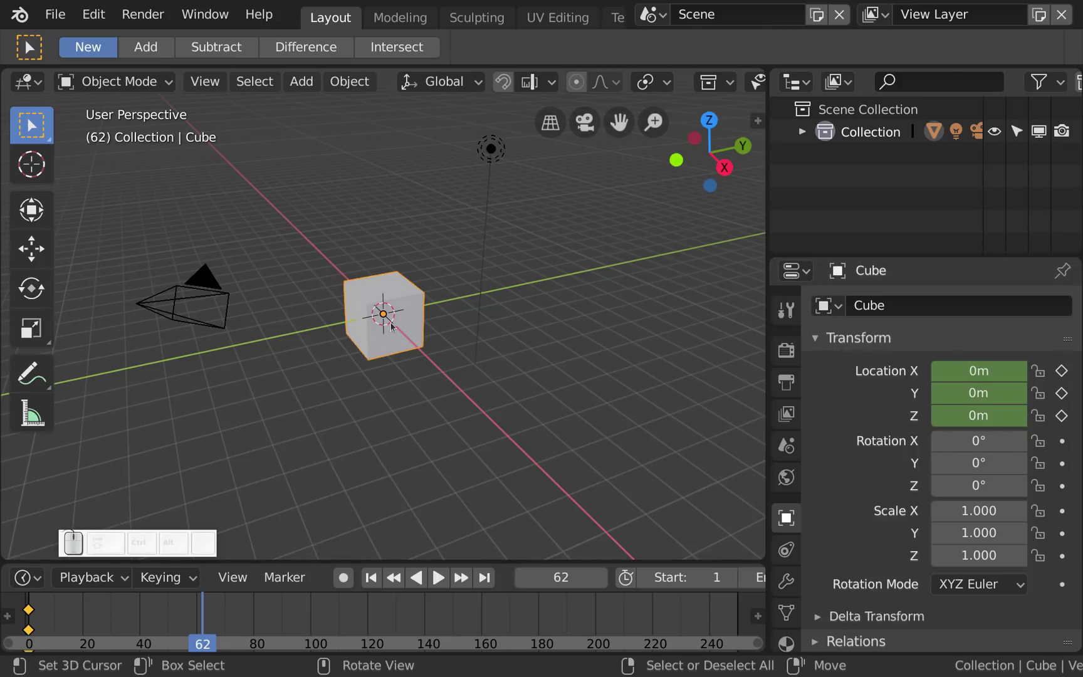
{"action": "key", "text": "g"}
{"action": "left_click", "coordinate": [429, 208]}
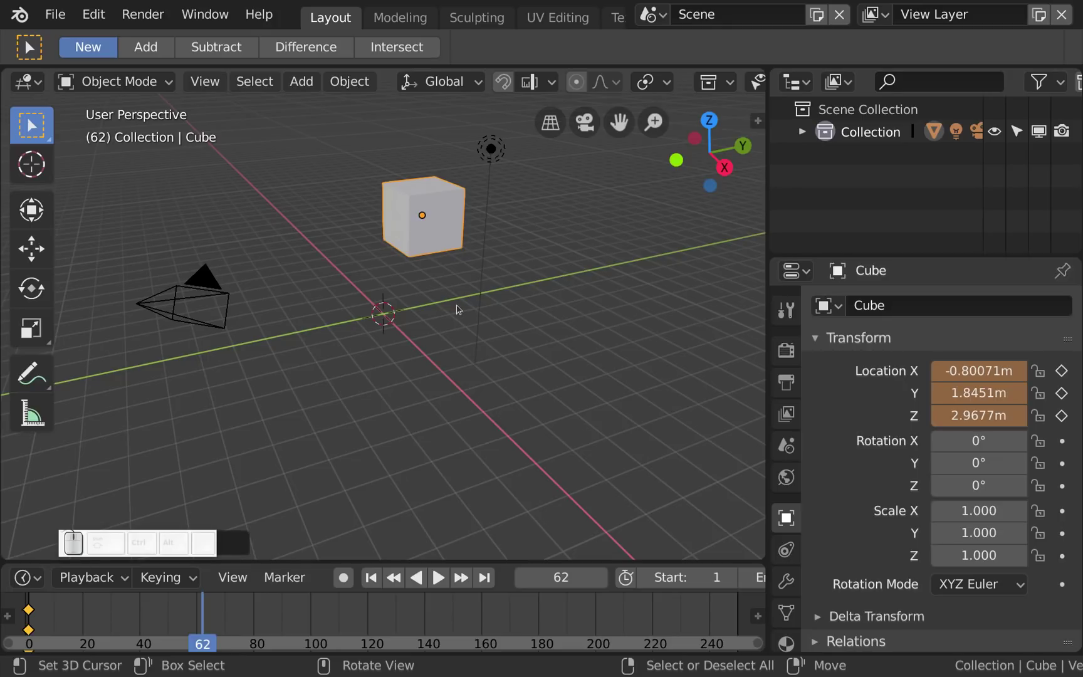
{"action": "left_click", "coordinate": [183, 624]}
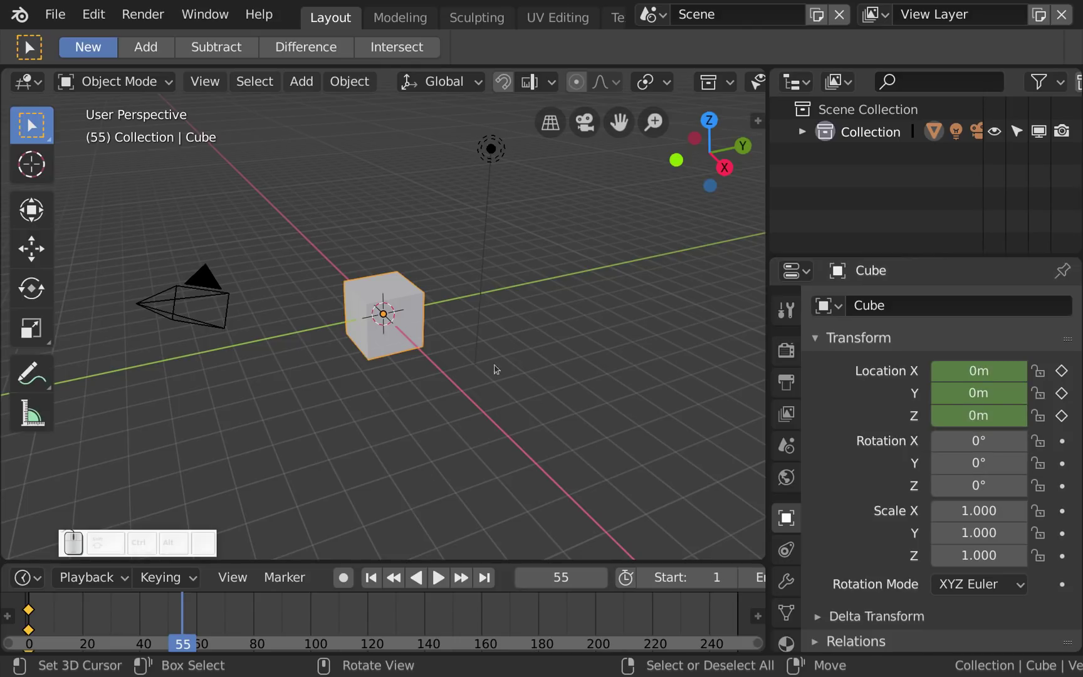
{"action": "key", "text": "g"}
{"action": "left_click", "coordinate": [487, 243]}
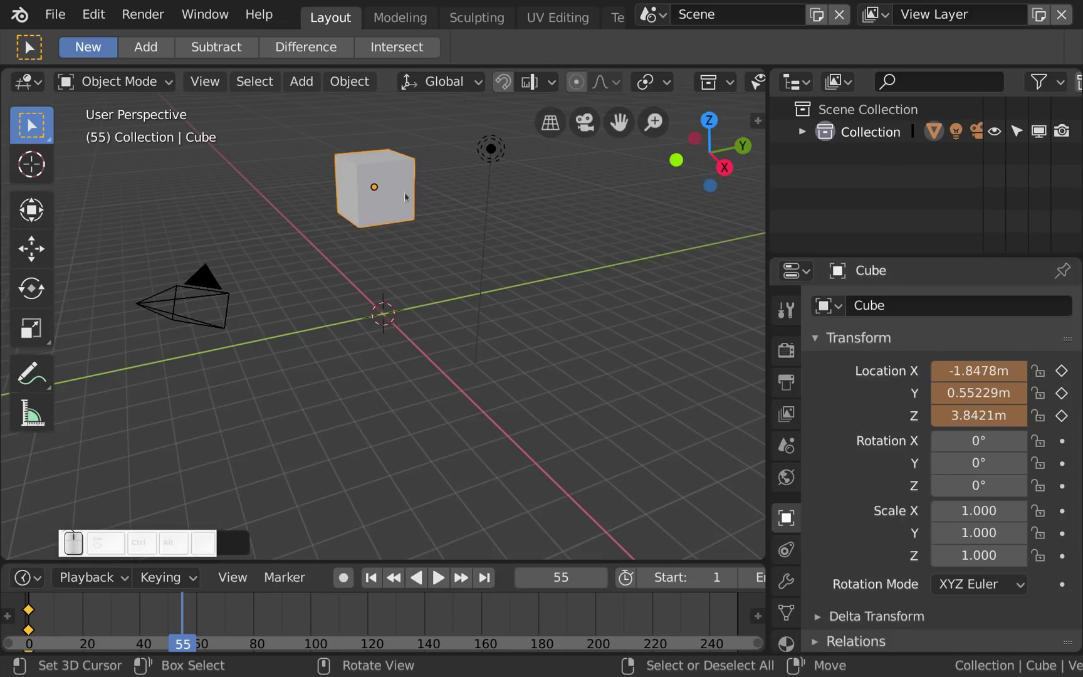
Keyframe the Available channels at frame 55, then rewind and play back the animation
{"action": "key", "text": "i"}
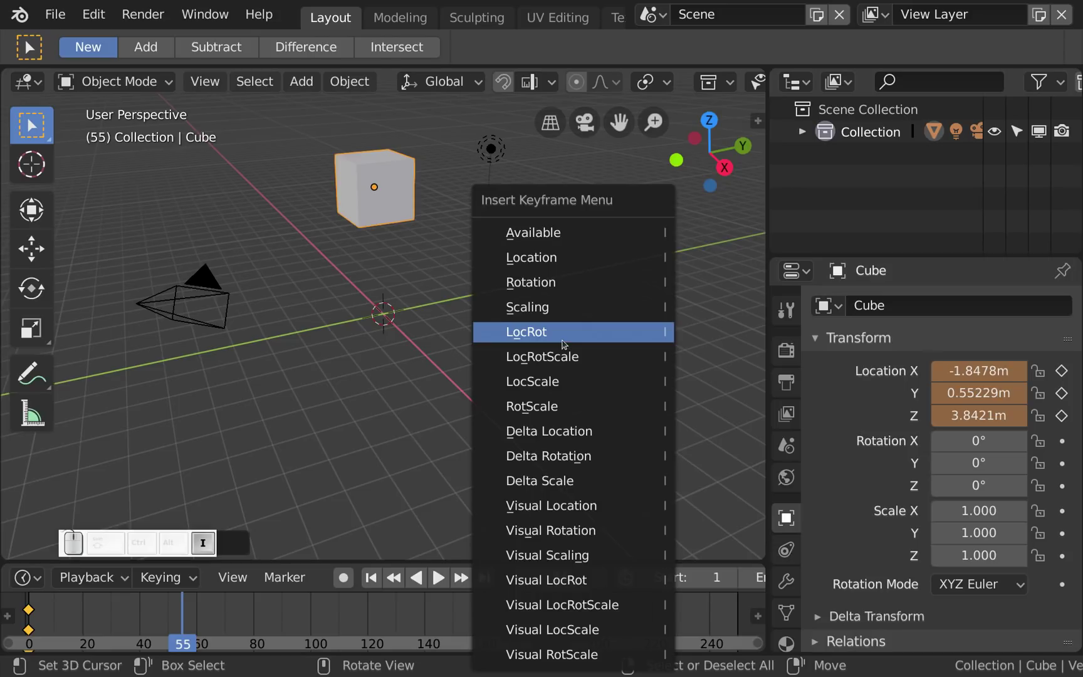
{"action": "left_click", "coordinate": [567, 228]}
{"action": "left_click_drag", "start_coordinate": [181, 605], "coordinate": [23, 616]}
{"action": "key", "text": "ctrl+space"}
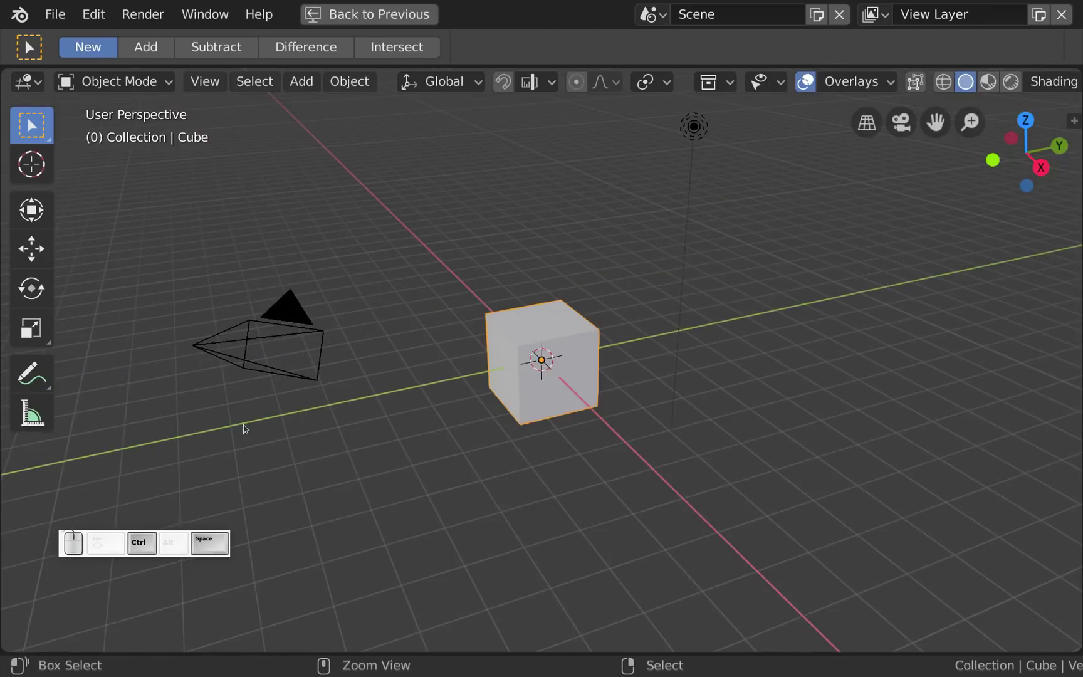
{"action": "key", "text": "ctrl+space"}
{"action": "key", "text": "space"}
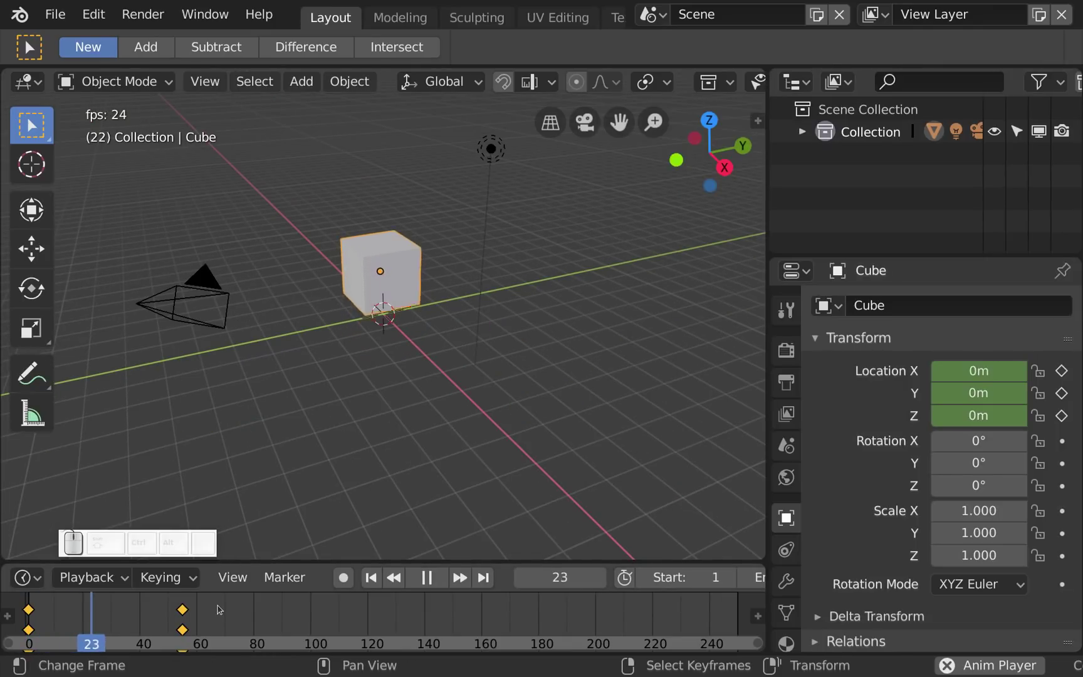
{"action": "key", "text": "space"}
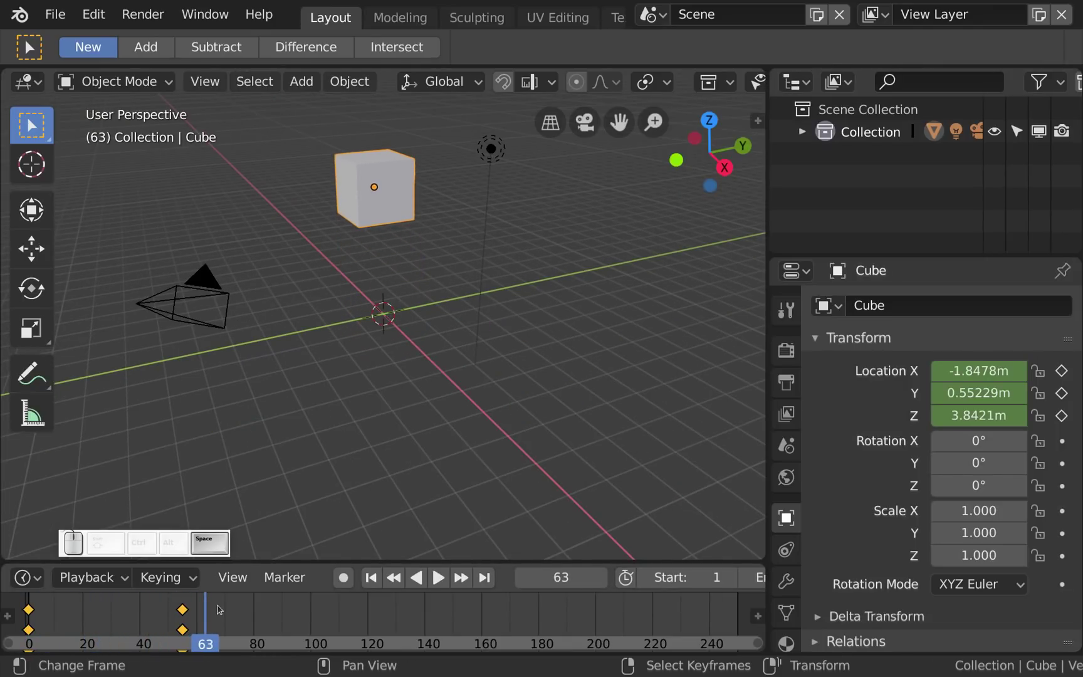
At frame 23, lower the cube to 2.3312, 0.80494, -3.629 m
{"action": "left_click", "coordinate": [91, 612]}
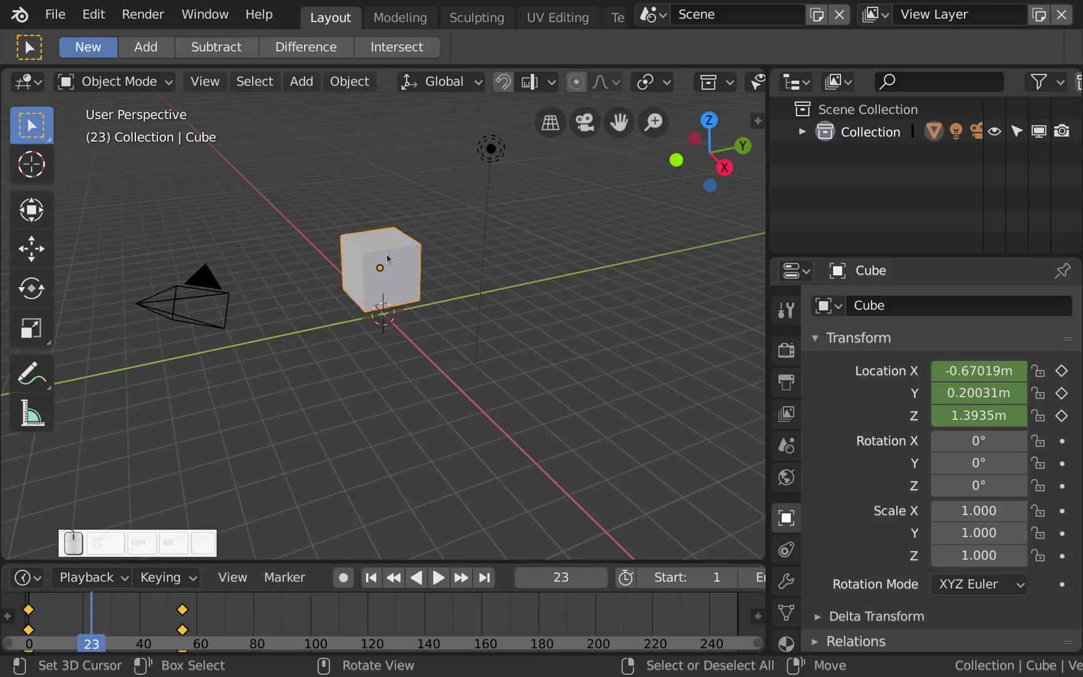
{"action": "key", "text": "g"}
{"action": "left_click", "coordinate": [762, 444]}
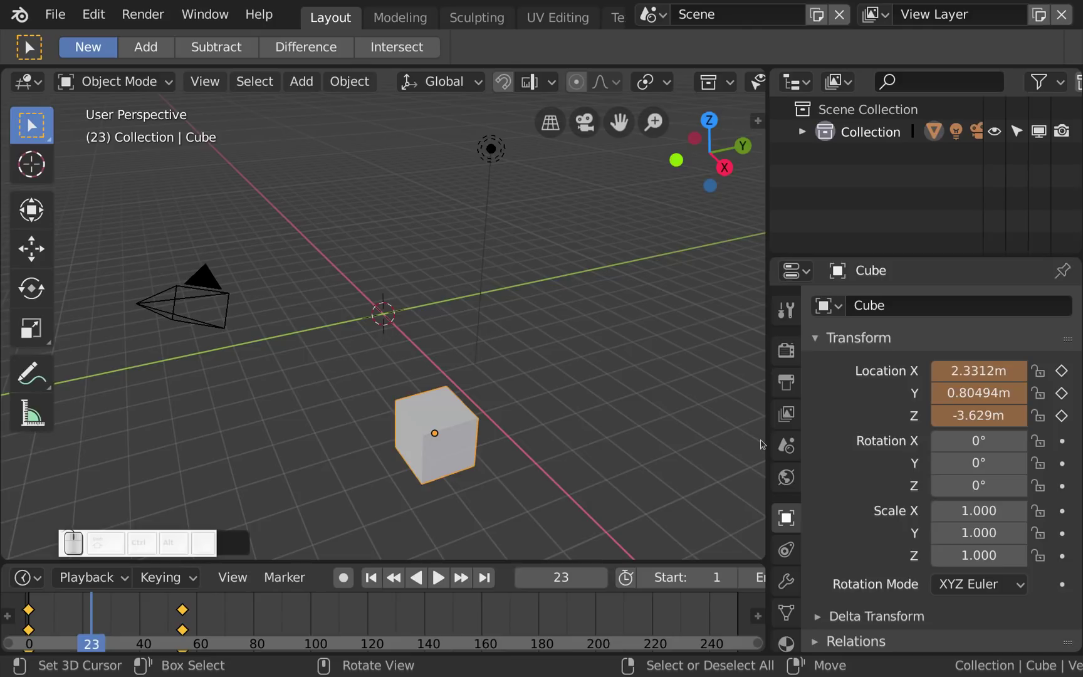
Enable Hostname in the Output properties' Metadata panel, alongside the existing Date, Time and Filename stamps
{"action": "left_click", "coordinate": [787, 382]}
{"action": "scroll", "coordinate": [882, 424], "scroll_direction": "down", "scroll_amount": 3}
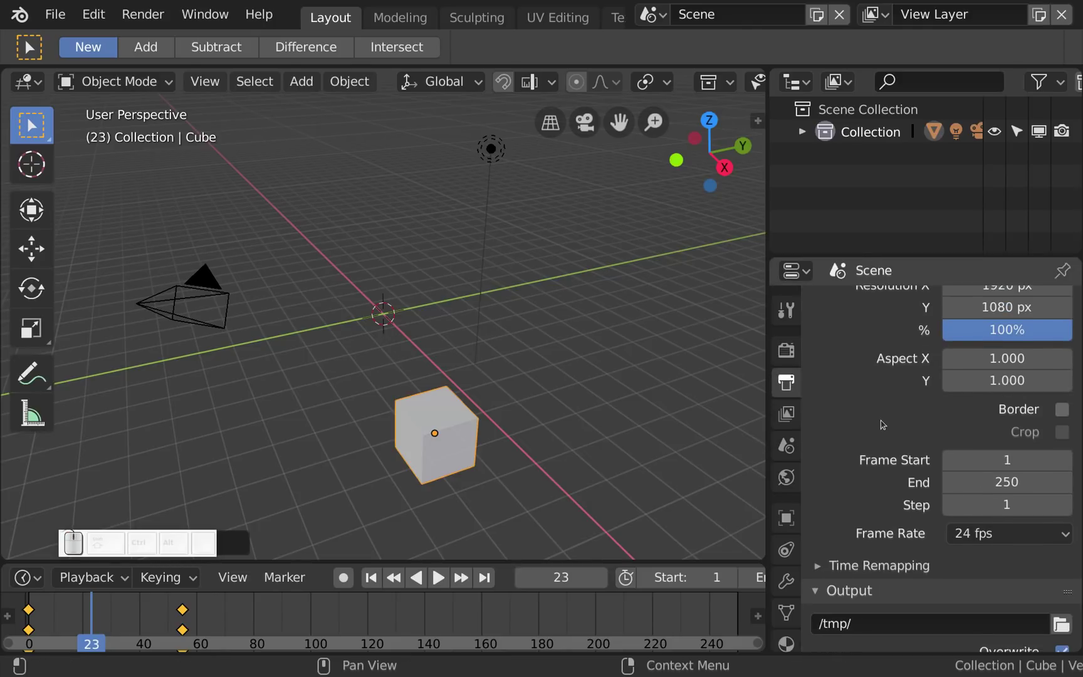
{"action": "scroll", "coordinate": [882, 425], "scroll_direction": "down", "scroll_amount": 8}
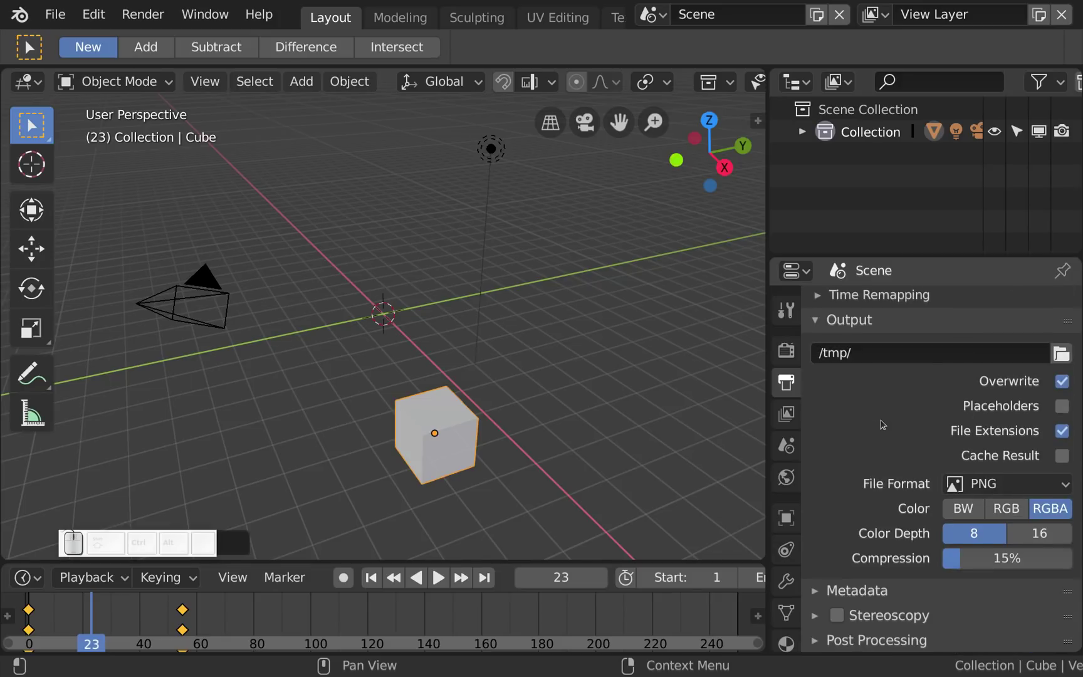
{"action": "scroll", "coordinate": [882, 425], "scroll_direction": "down", "scroll_amount": 1}
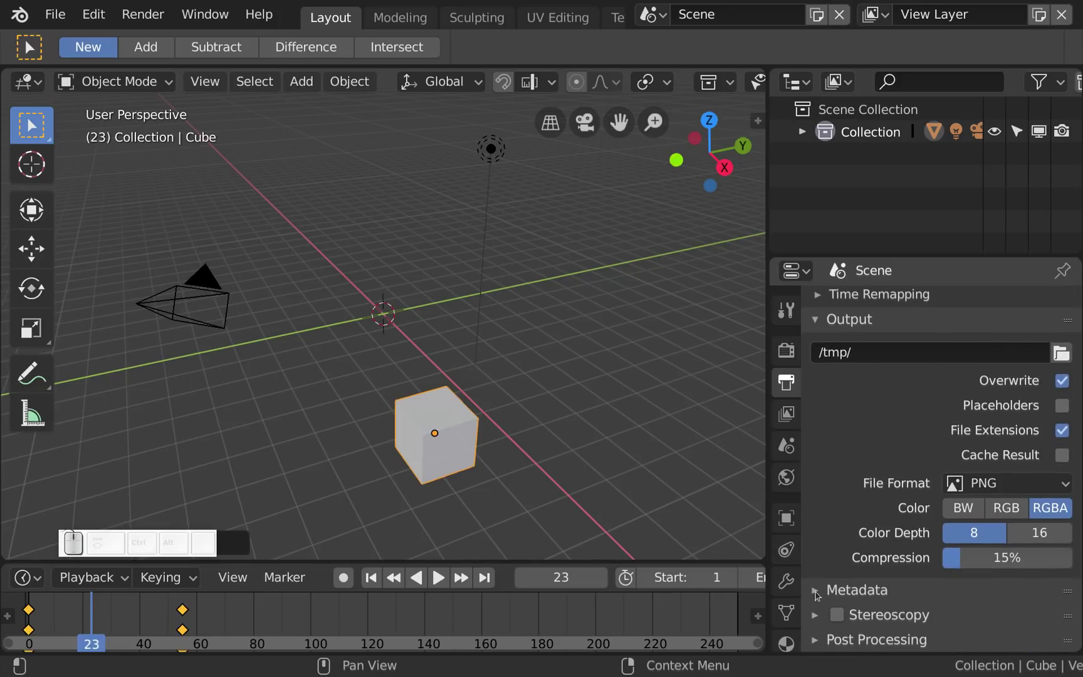
{"action": "left_click", "coordinate": [844, 590]}
{"action": "scroll", "coordinate": [851, 555], "scroll_direction": "down", "scroll_amount": 8}
{"action": "scroll", "coordinate": [851, 556], "scroll_direction": "up", "scroll_amount": 1}
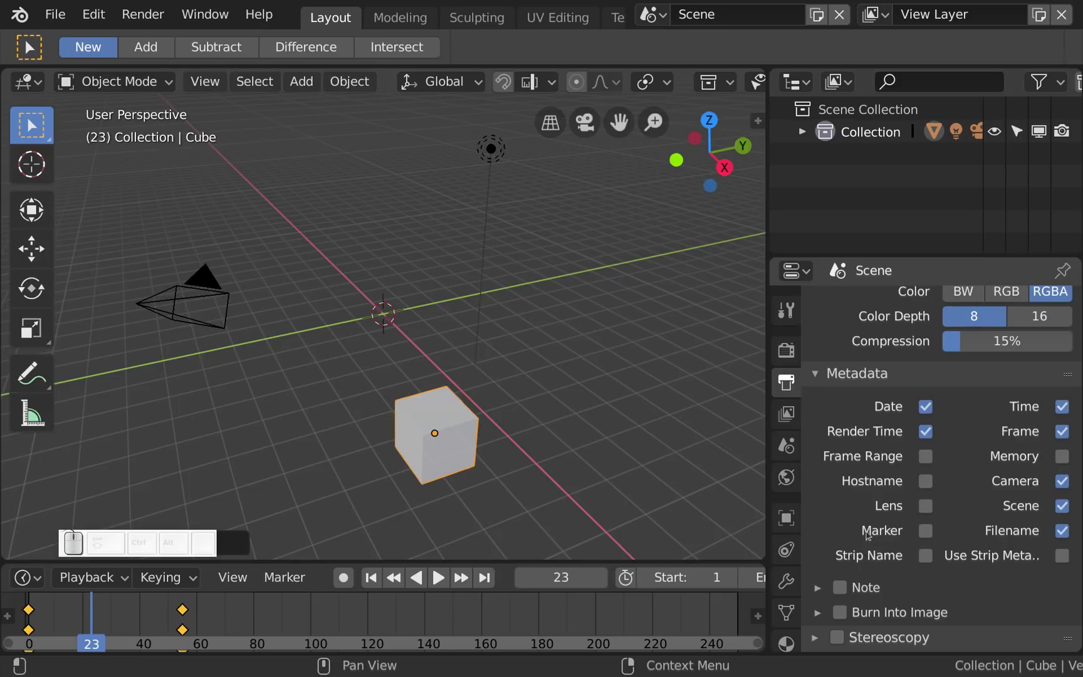
{"action": "left_click", "coordinate": [927, 481]}
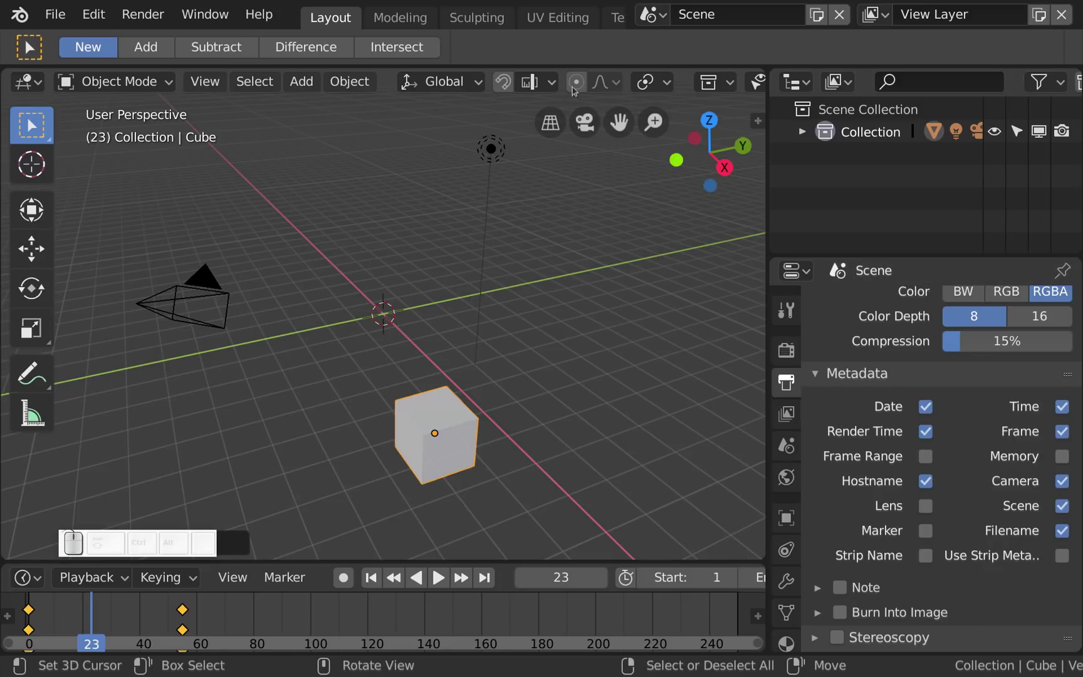
In the Shading workspace, enlarge the node editor, frame Principled BSDF and Material Output, and show the node sidebar
{"action": "scroll", "coordinate": [489, 19], "scroll_direction": "down", "scroll_amount": 2}
{"action": "scroll", "coordinate": [485, 19], "scroll_direction": "down", "scroll_amount": 9}
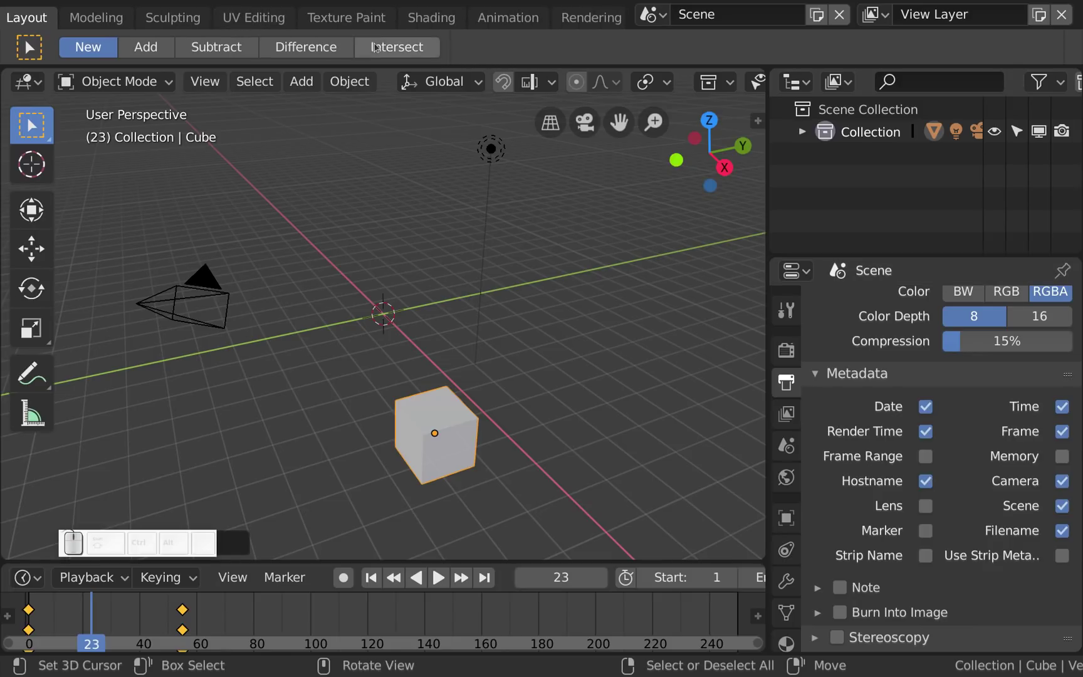
{"action": "left_click", "coordinate": [435, 19]}
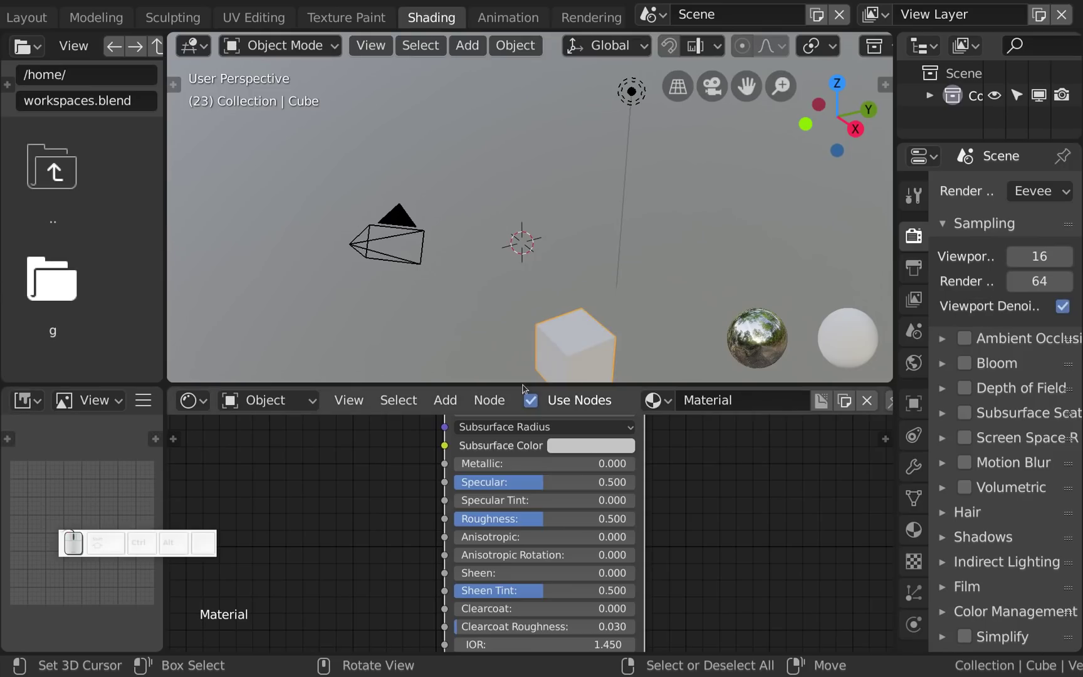
{"action": "left_click_drag", "start_coordinate": [523, 383], "coordinate": [520, 216]}
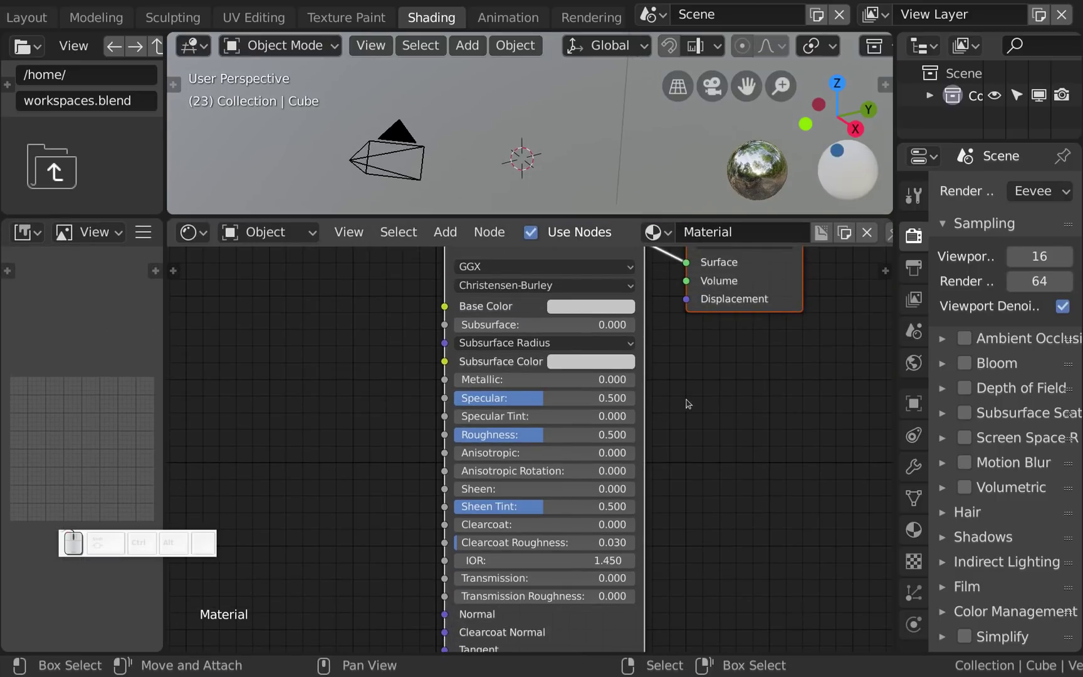
{"action": "key", "text": "Home"}
{"action": "middle_click_drag", "start_coordinate": [515, 503], "coordinate": [548, 487]}
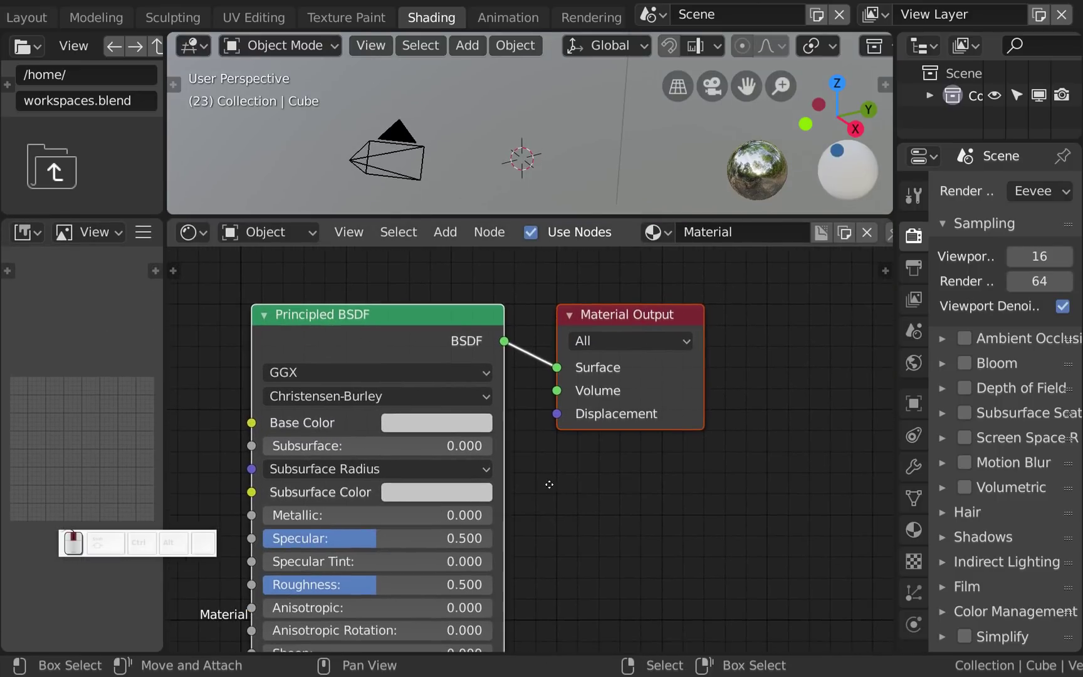
{"action": "scroll", "coordinate": [548, 487], "scroll_direction": "up", "scroll_amount": 1}
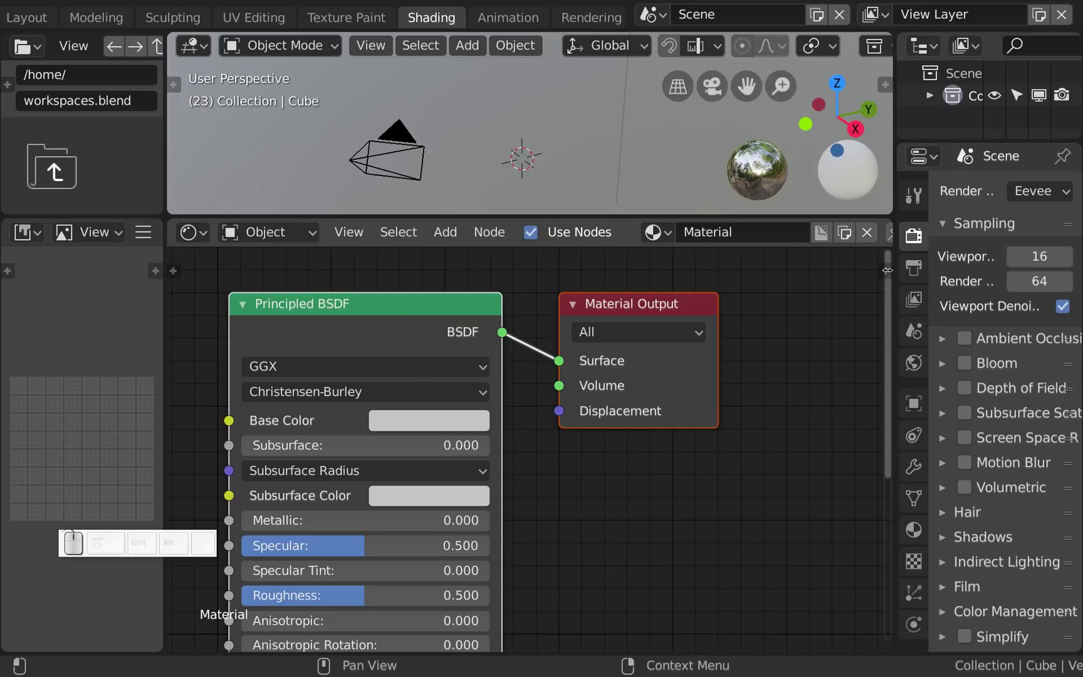
{"action": "left_click", "coordinate": [887, 270]}
{"action": "key", "text": "n"}
{"action": "key", "text": "n"}
{"action": "key", "text": "n"}
{"action": "key", "text": "n"}
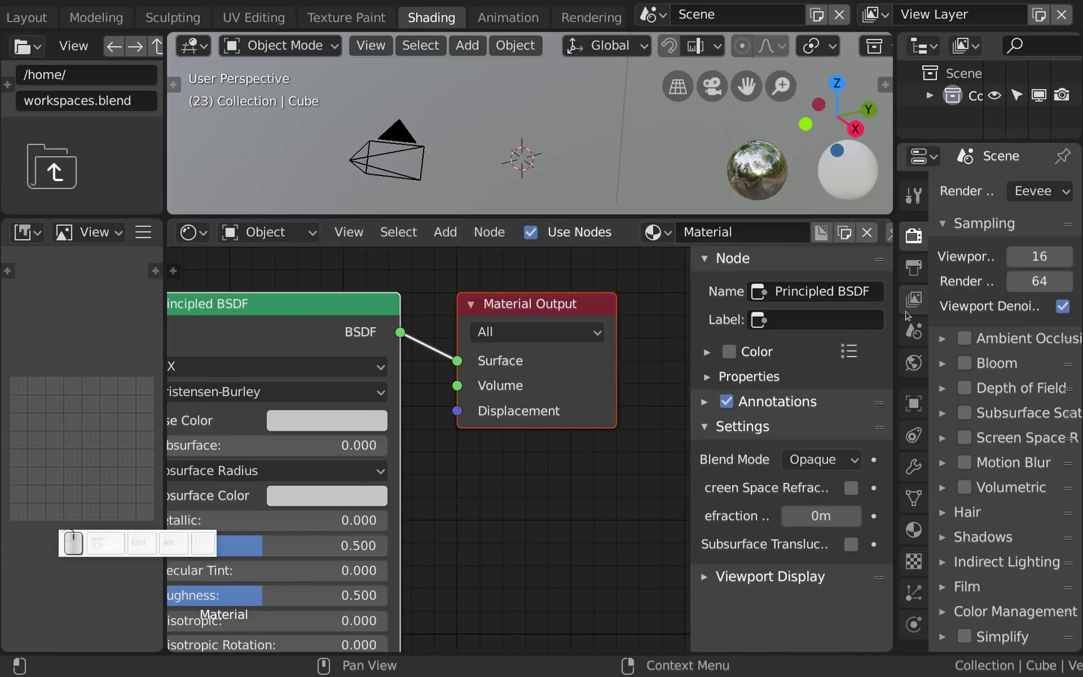
Widen the Properties area and show the Cube material's Settings with Blend Mode Opaque
{"action": "left_click_drag", "start_coordinate": [897, 315], "coordinate": [801, 320]}
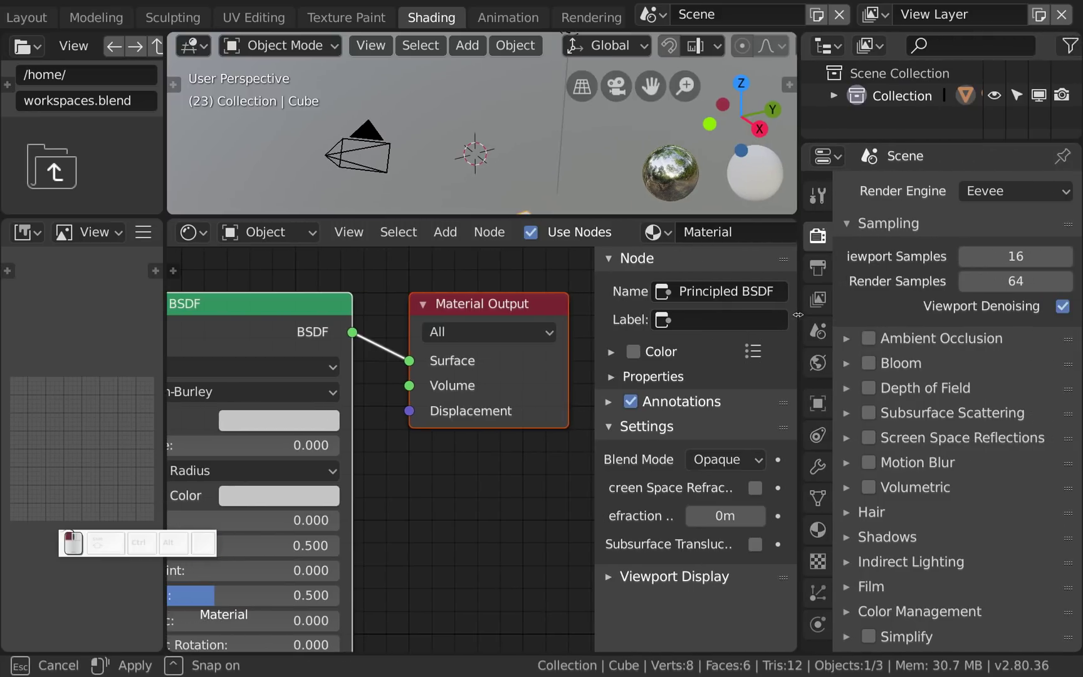
{"action": "left_click", "coordinate": [817, 530]}
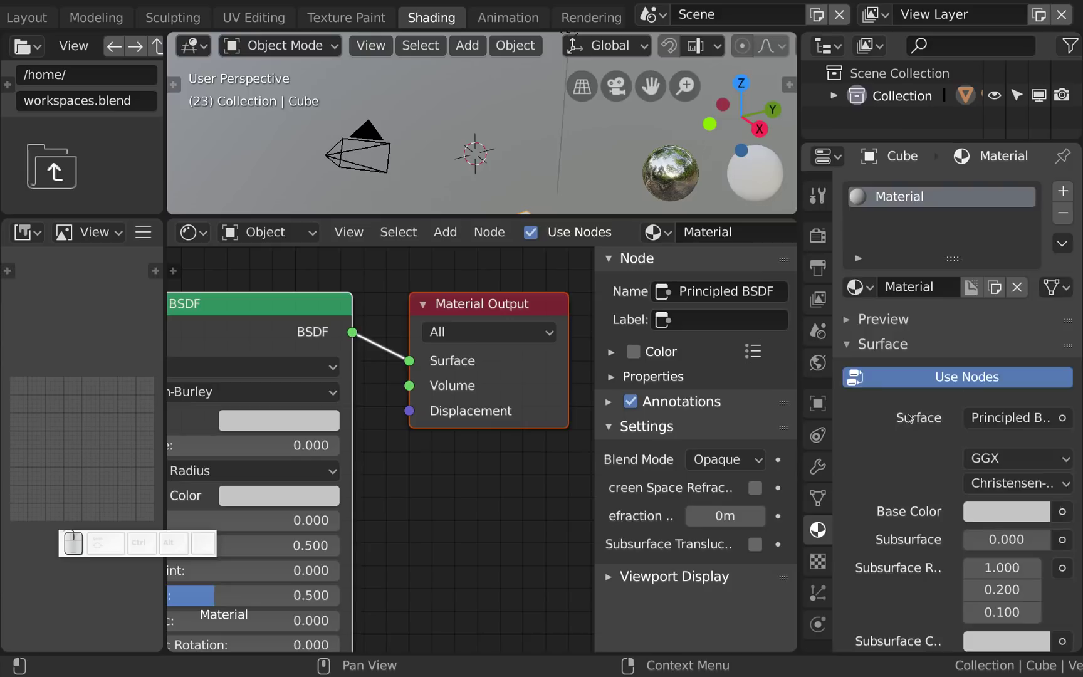
{"action": "scroll", "coordinate": [911, 418], "scroll_direction": "down", "scroll_amount": 15}
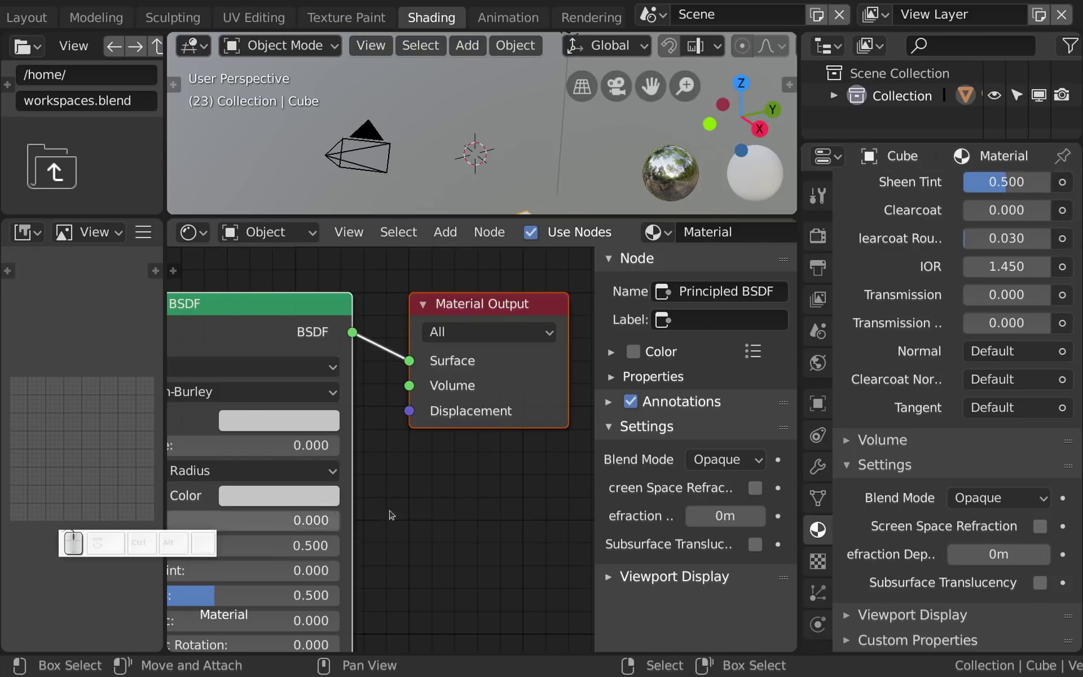
Briefly maximize the node editor to view the graph, then restore the full Shading layout
{"action": "key", "text": "ctrl+space"}
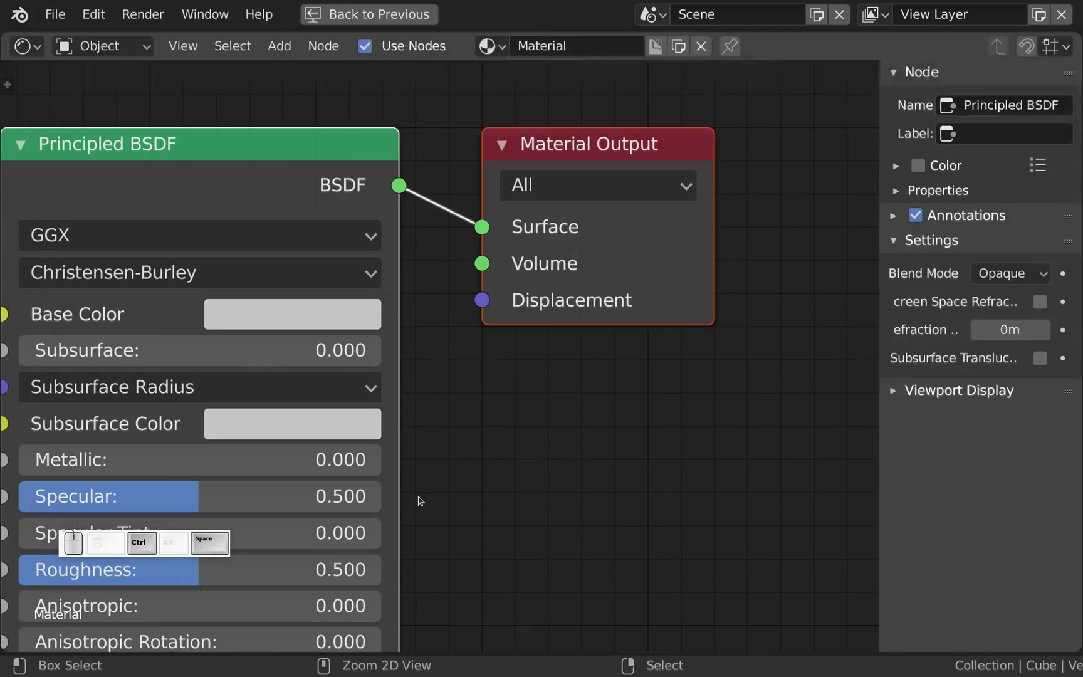
{"action": "scroll", "coordinate": [539, 420], "scroll_direction": "down", "scroll_amount": 1}
{"action": "middle_click_drag", "start_coordinate": [508, 429], "coordinate": [527, 395]}
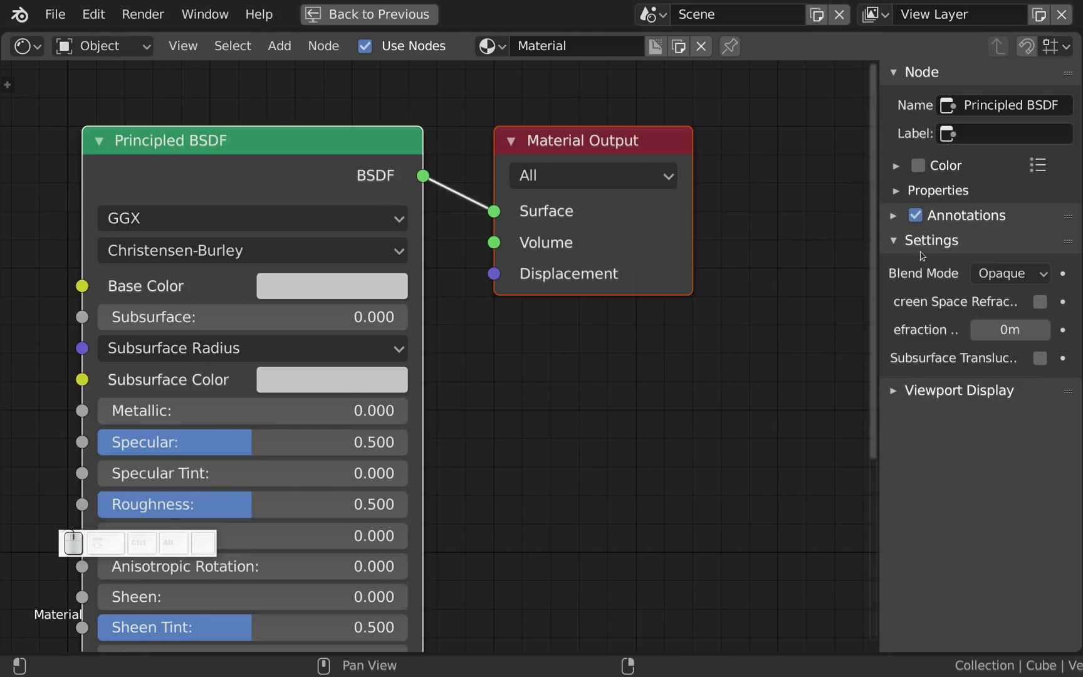
{"action": "left_click", "coordinate": [408, 15]}
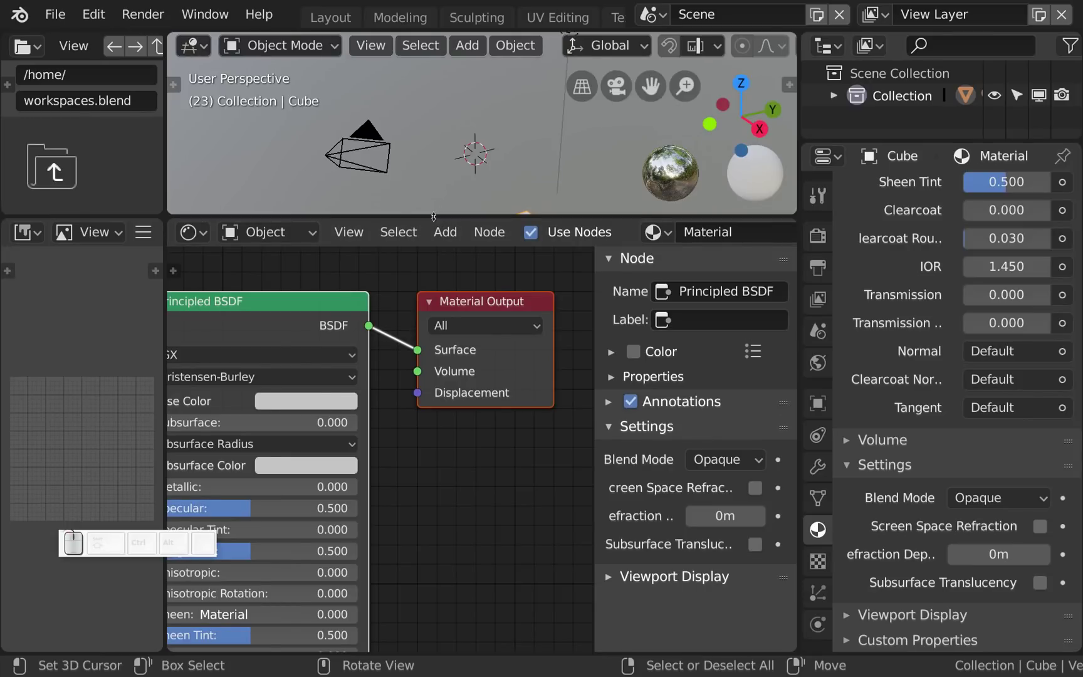
Start a new 2D Animation file from File > New
{"action": "left_click", "coordinate": [55, 14]}
{"action": "mouse_move", "coordinate": [85, 43]}
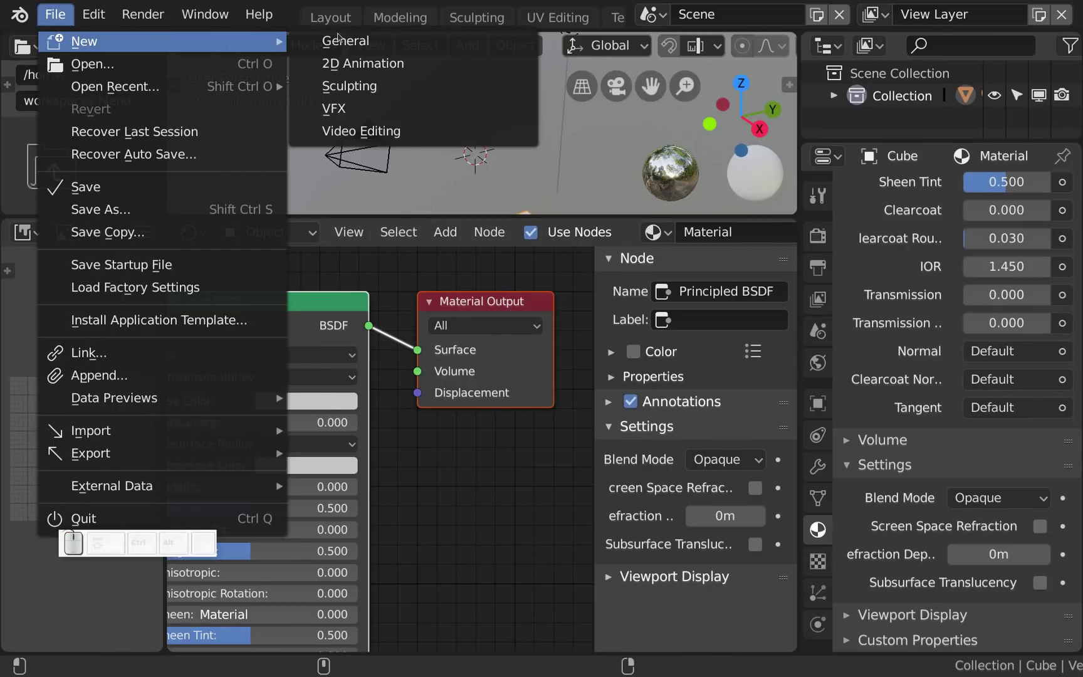
{"action": "left_click", "coordinate": [364, 64]}
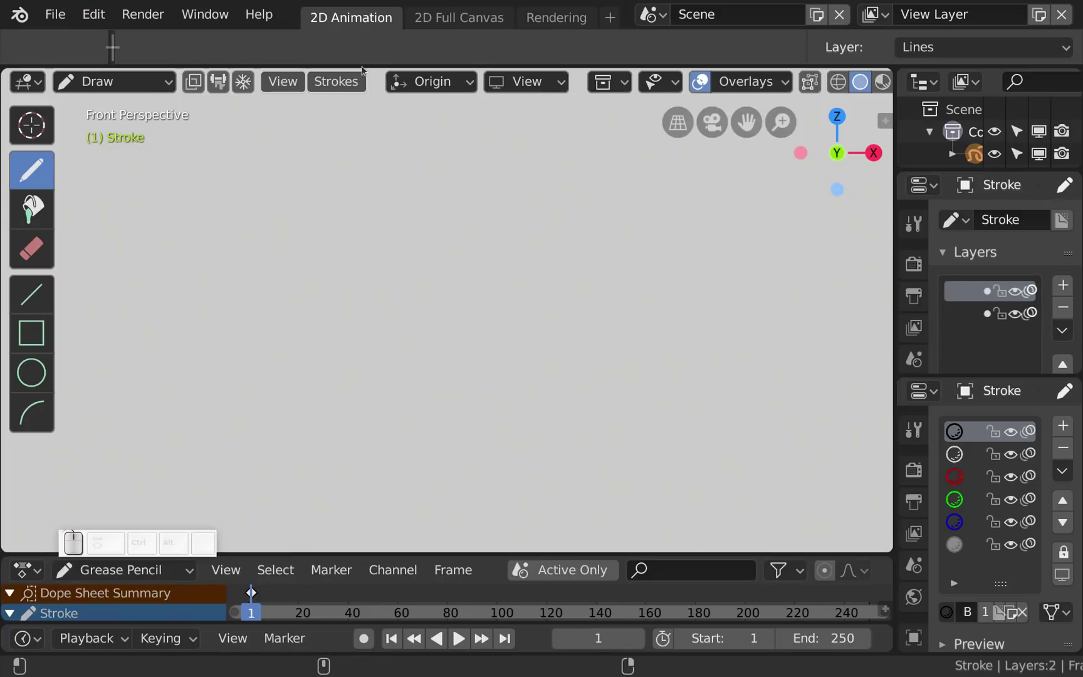
Draw two arc strokes with the Arc tool: a long sweep and a shorter one meeting it
{"action": "left_click", "coordinate": [32, 413]}
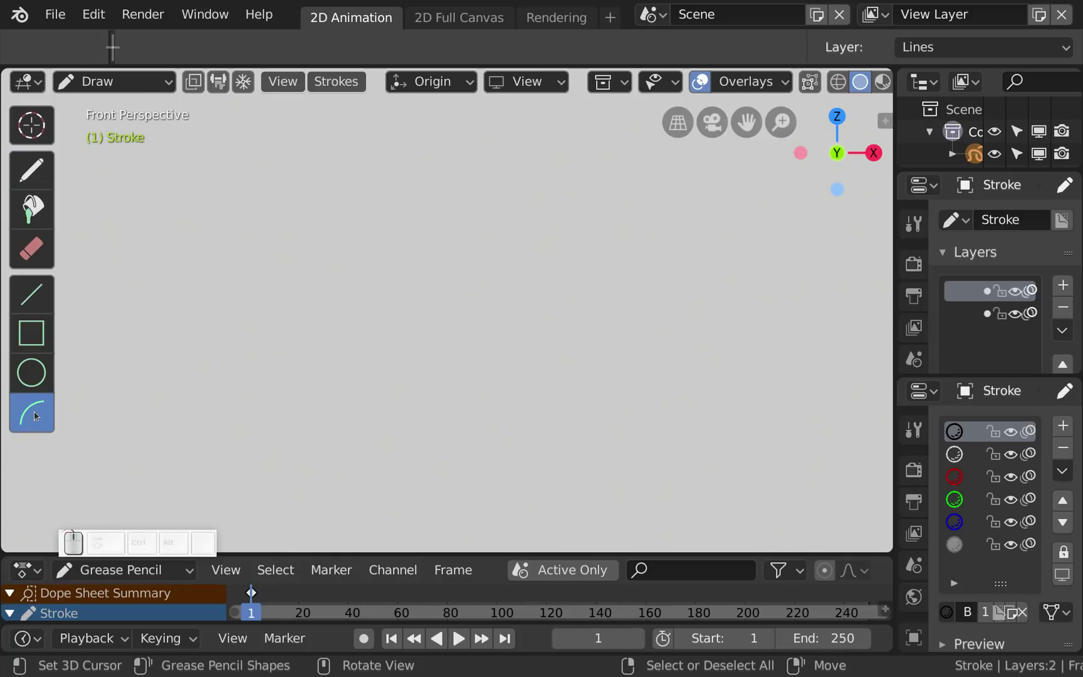
{"action": "mouse_move", "coordinate": [142, 198]}
{"action": "left_mouse_down"}
{"action": "mouse_move", "coordinate": [407, 263]}
{"action": "mouse_move", "coordinate": [784, 326]}
{"action": "mouse_move", "coordinate": [798, 383]}
{"action": "left_mouse_up"}
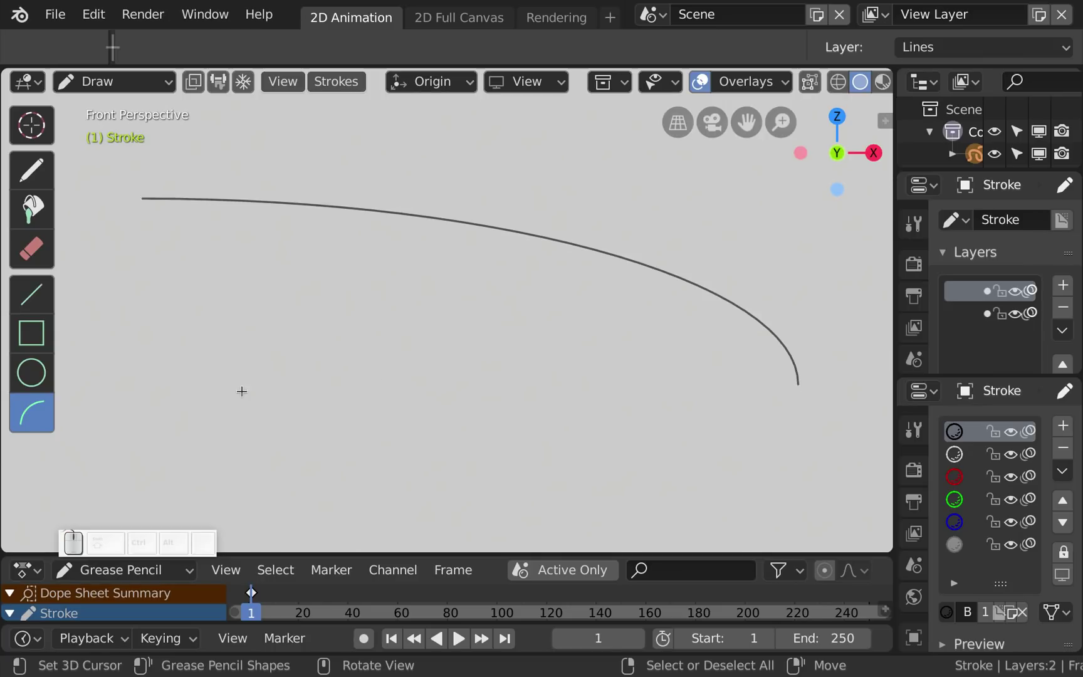
{"action": "mouse_move", "coordinate": [242, 391]}
{"action": "left_mouse_down", "text": "shift"}
{"action": "mouse_move", "coordinate": [415, 241]}
{"action": "mouse_move", "coordinate": [415, 218]}
{"action": "left_mouse_up", "text": "shift"}
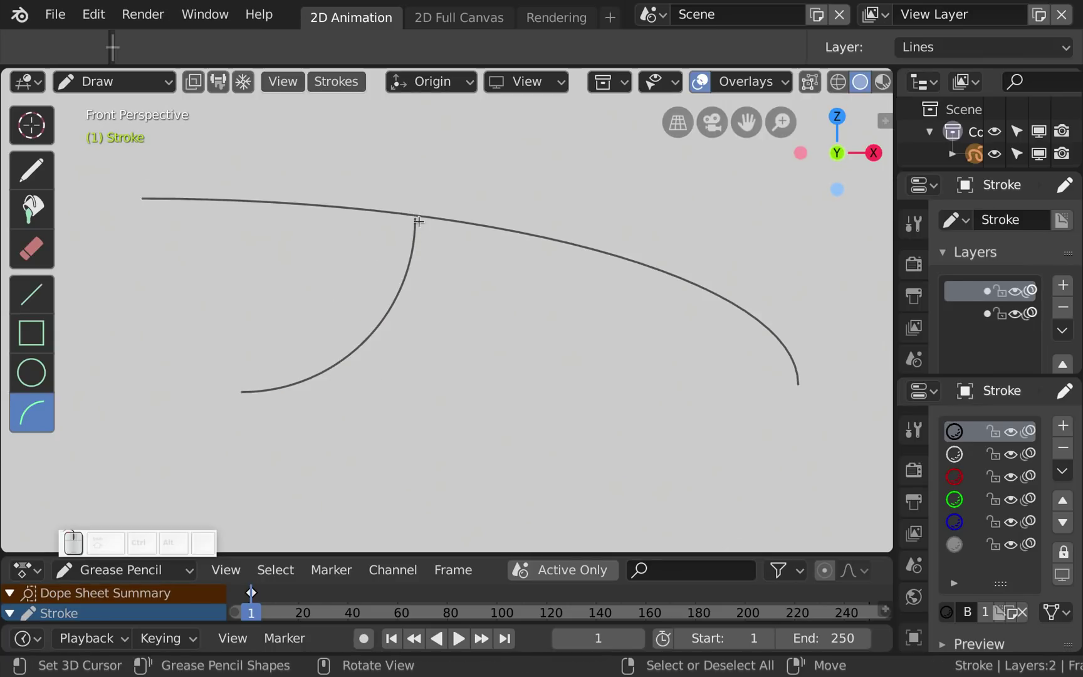